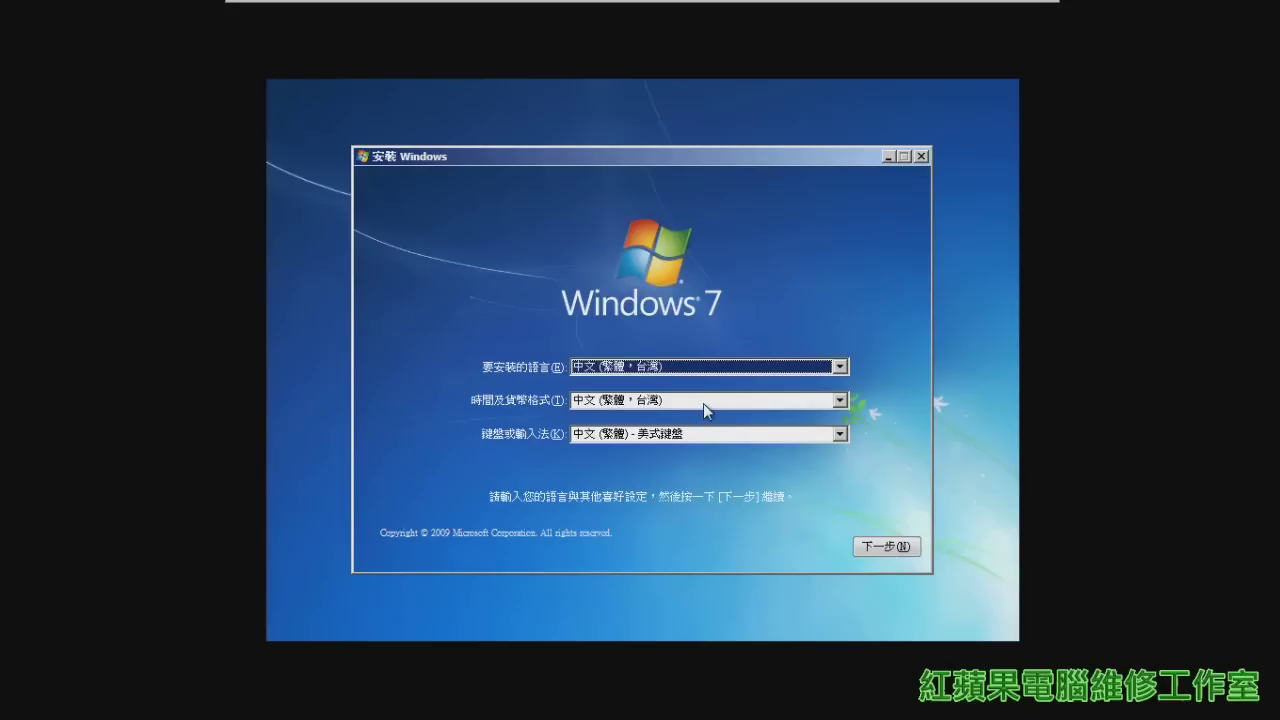
Set the installation language and time format to 中文 (繁體，台灣) and the keyboard to 中文 (繁體) - 美式鍵盤, and continue
click(840, 367)
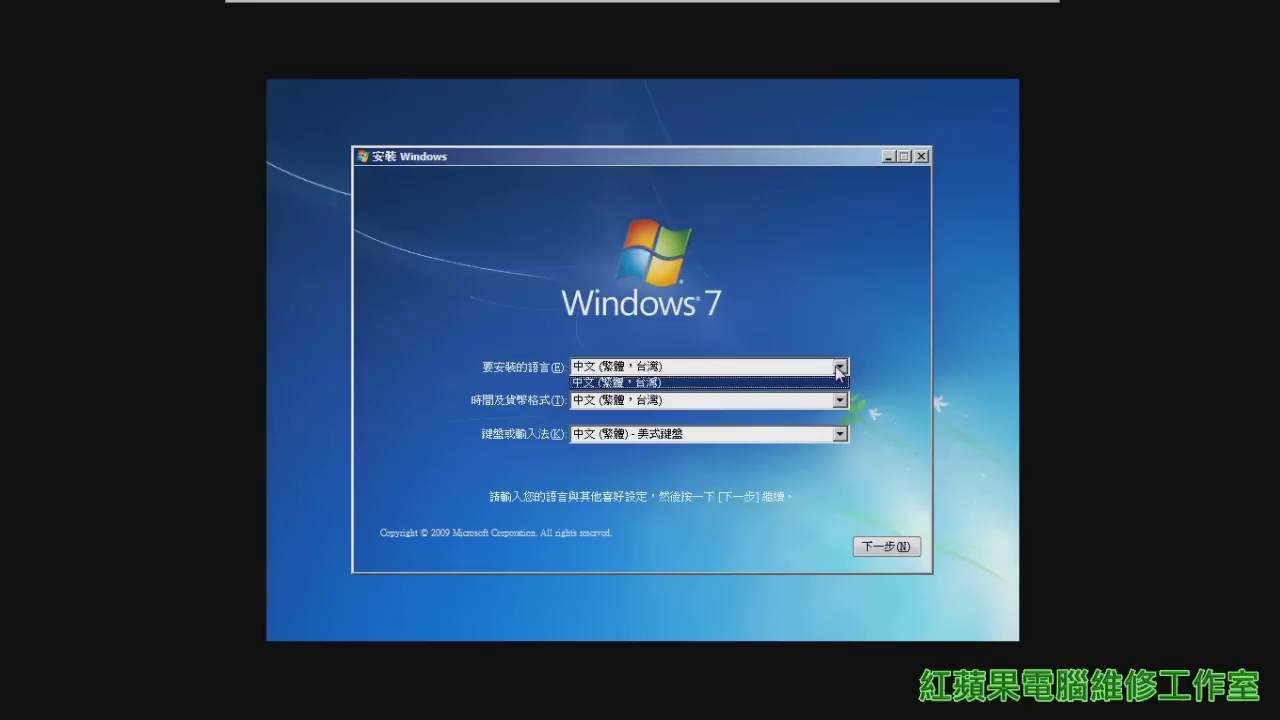
click(690, 382)
click(840, 401)
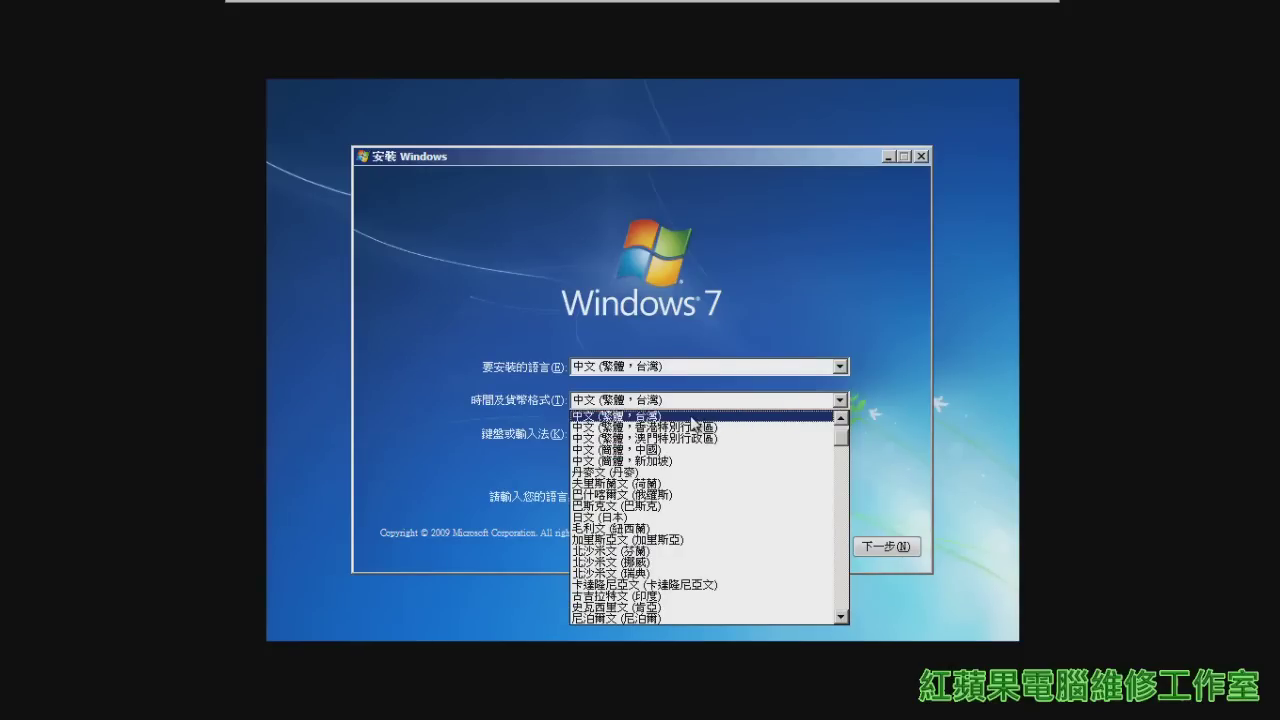
click(686, 417)
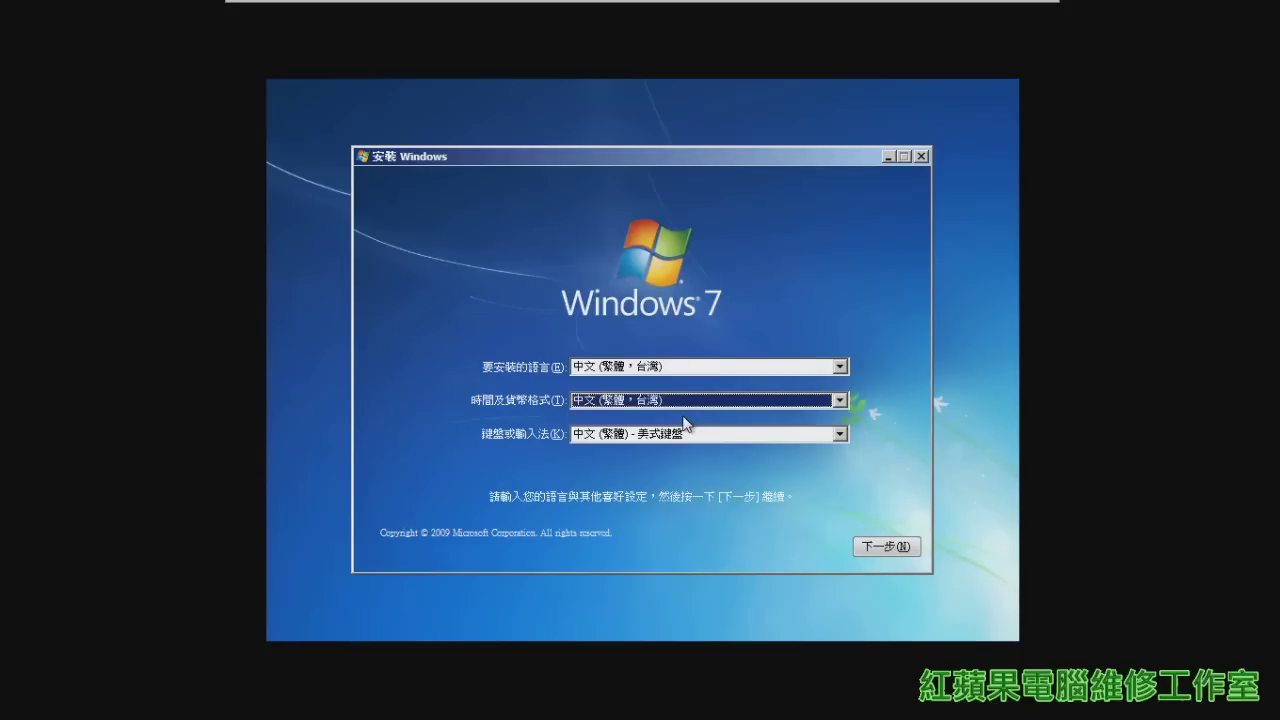
click(840, 434)
scroll(791, 395, up, 5)
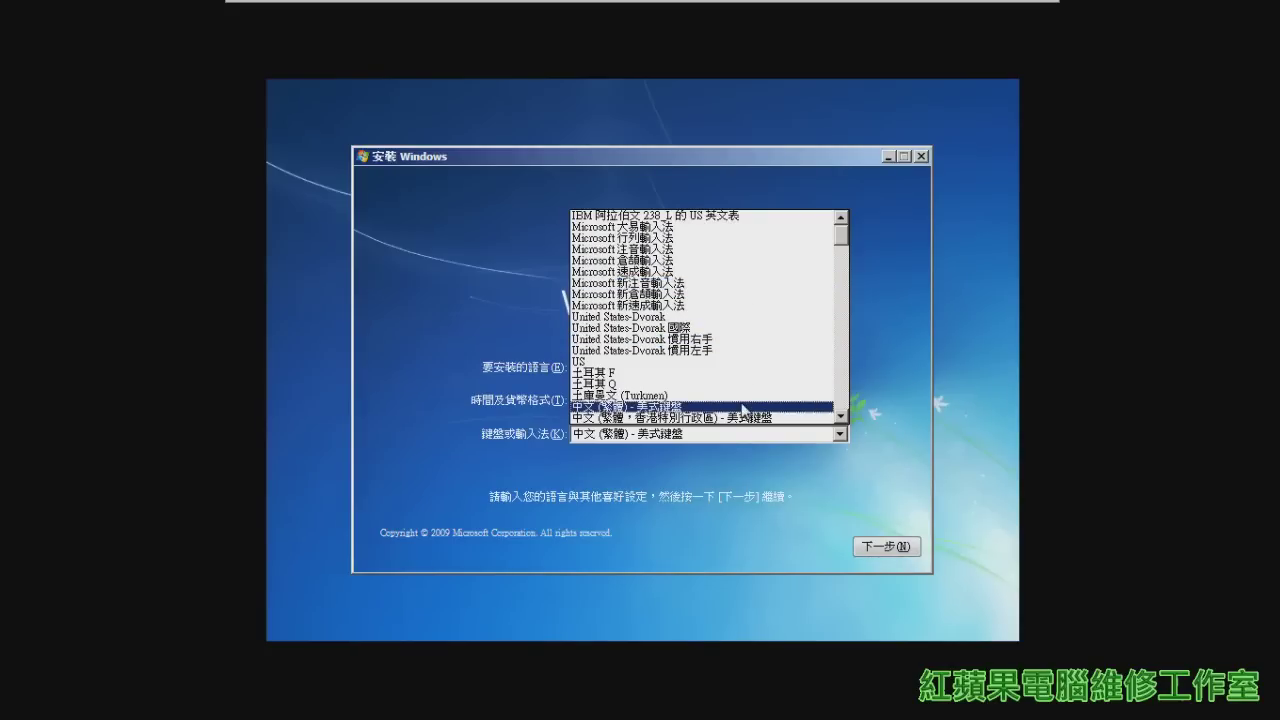
click(743, 408)
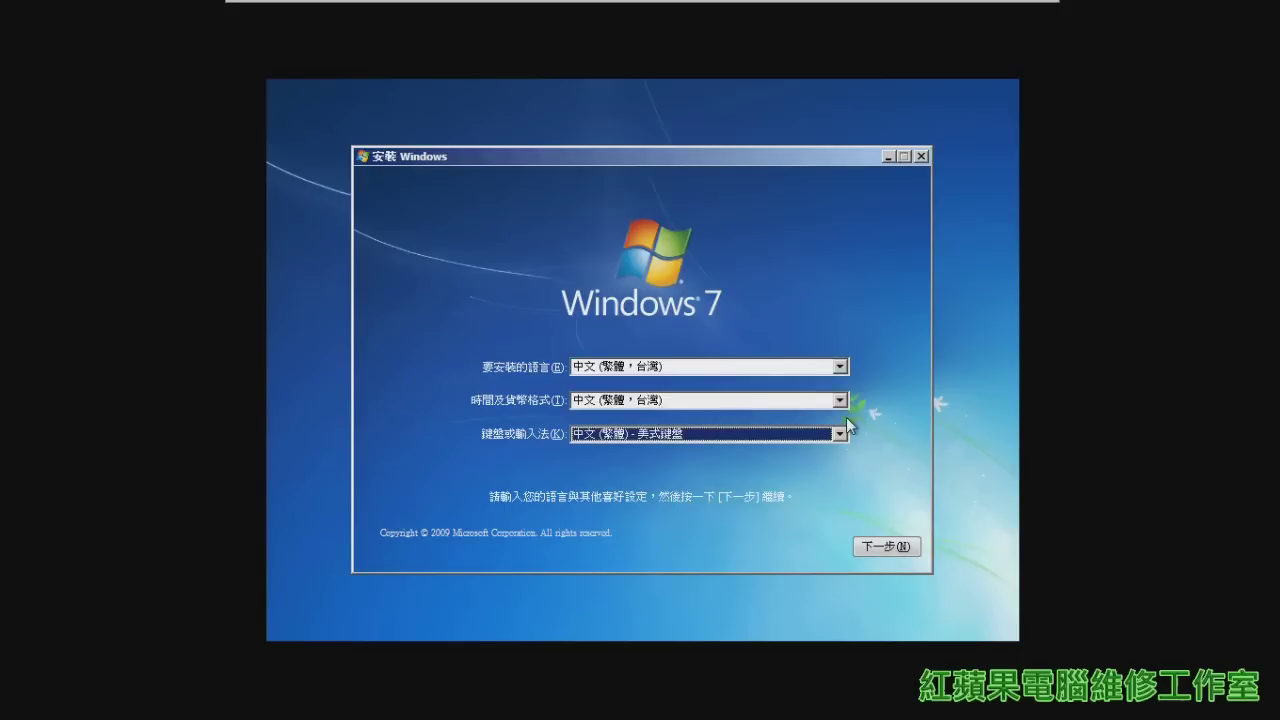
click(914, 546)
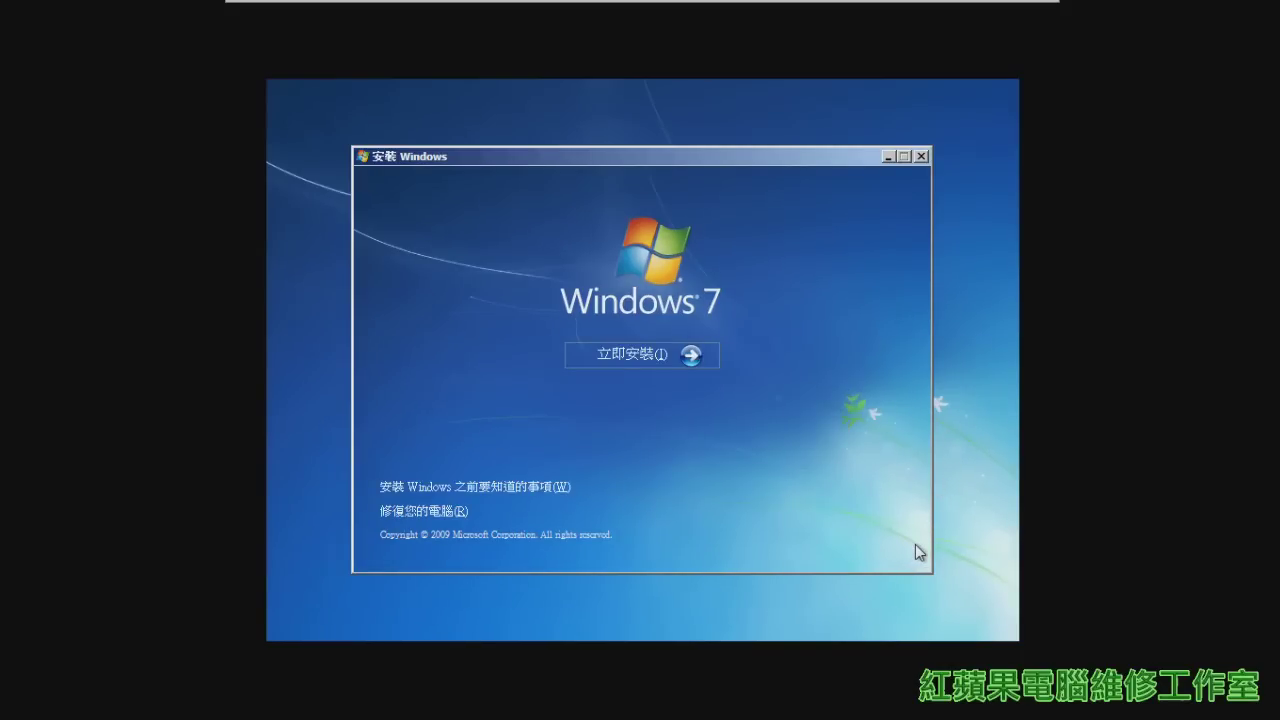
Start the Windows 7 installation and accept the licence terms
click(713, 352)
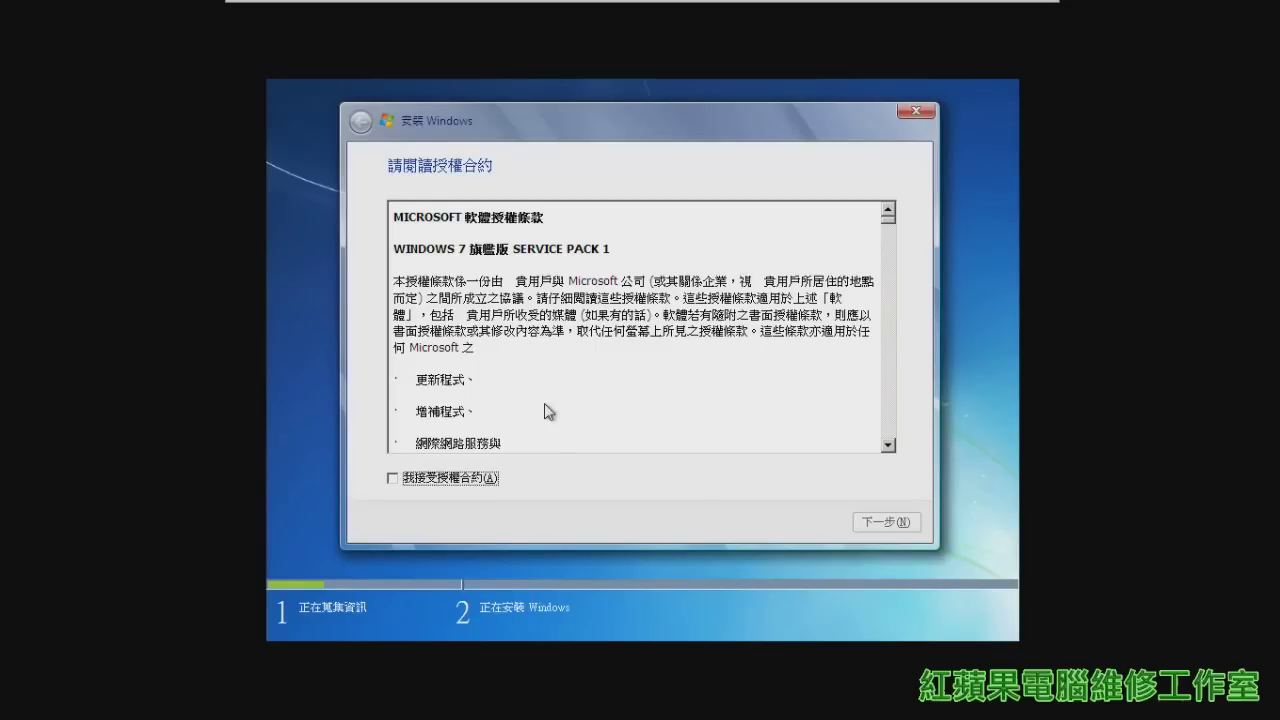
click(393, 478)
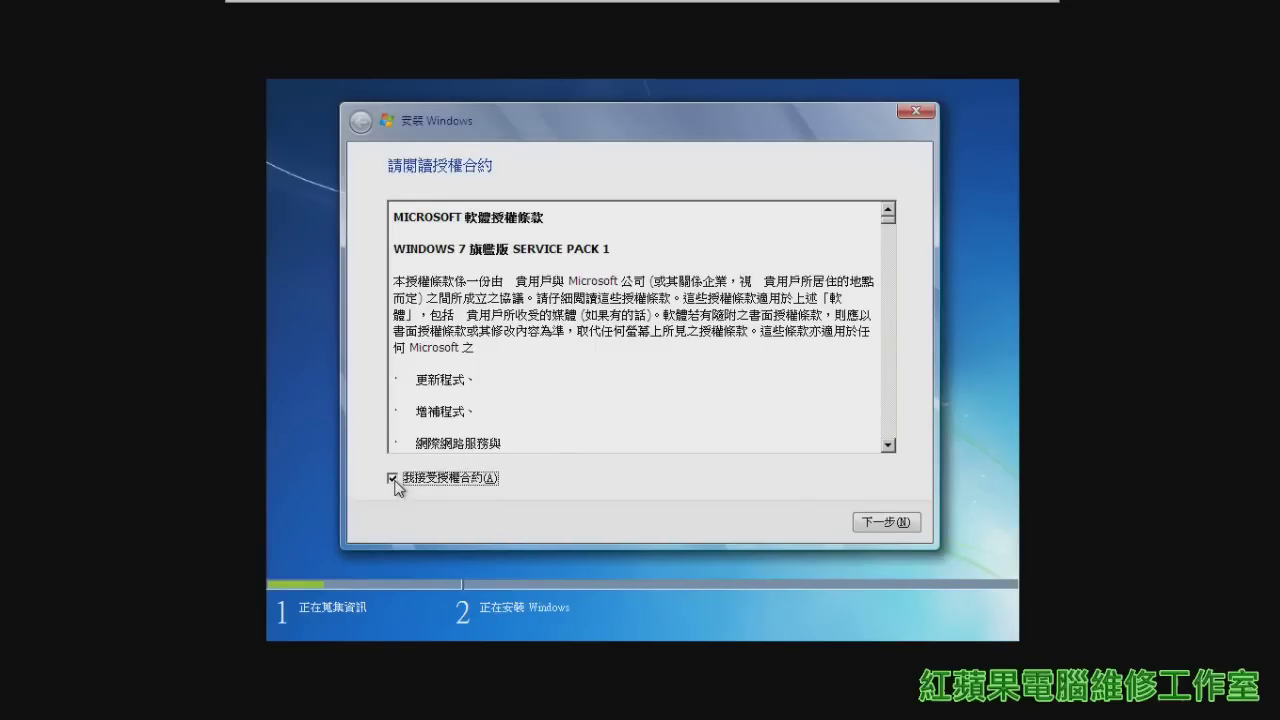
click(912, 525)
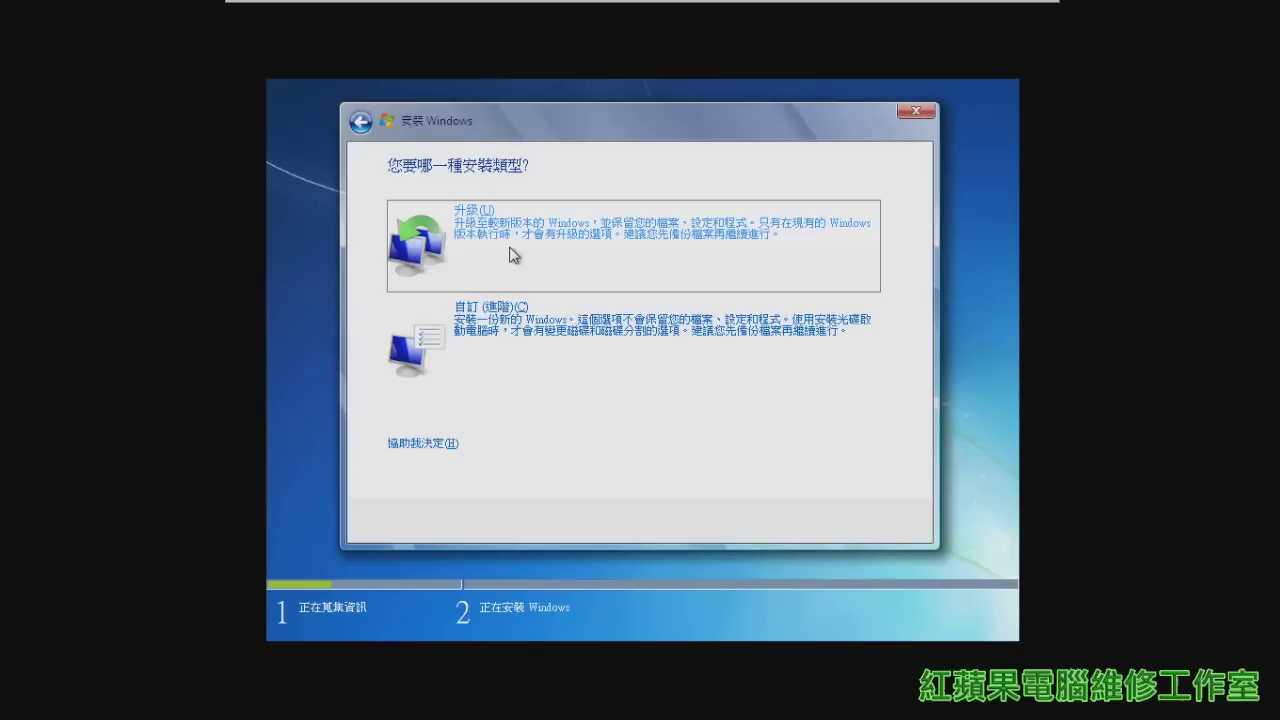
Choose the custom (advanced) installation type and continue past the disk selection for installing Windows
click(526, 369)
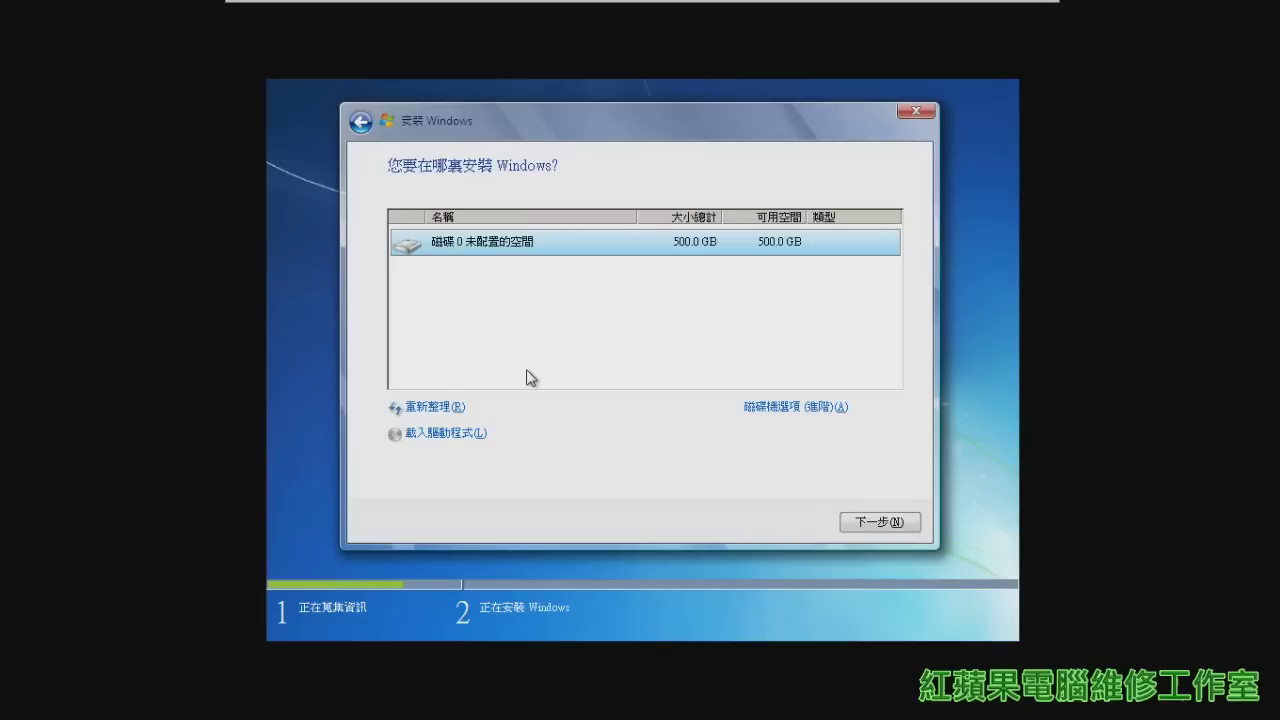
click(527, 377)
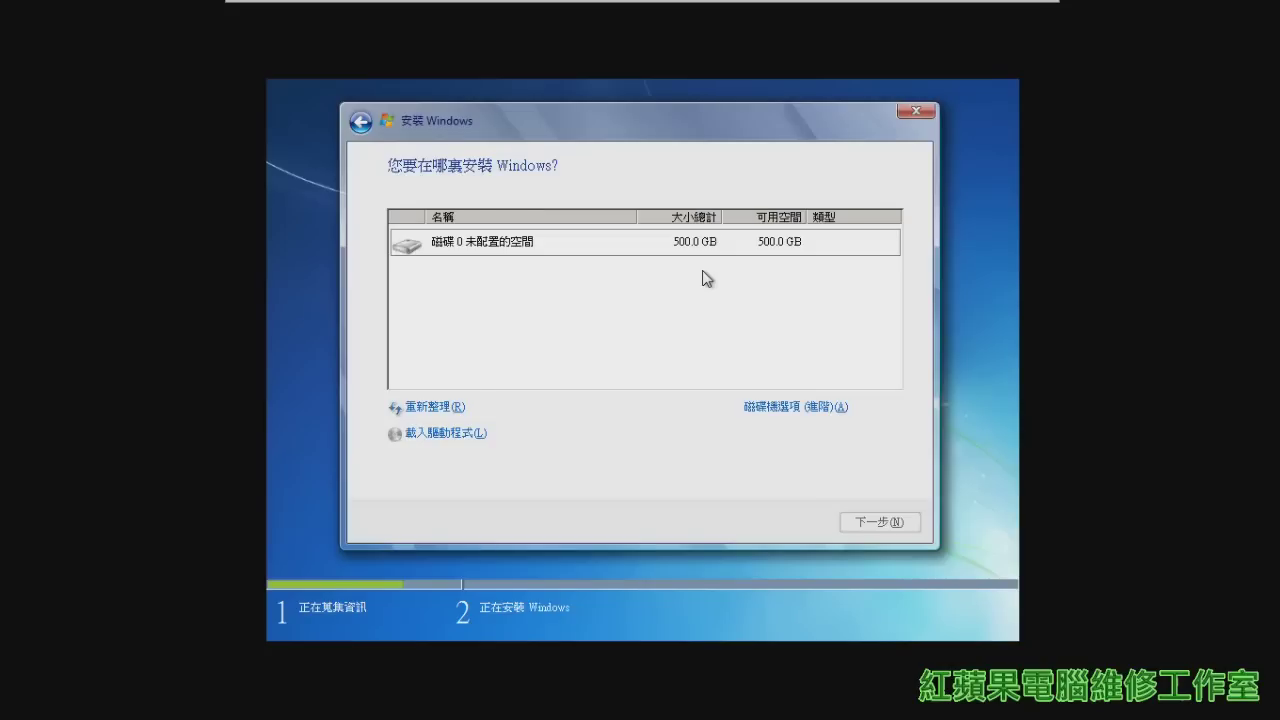
key(Return)
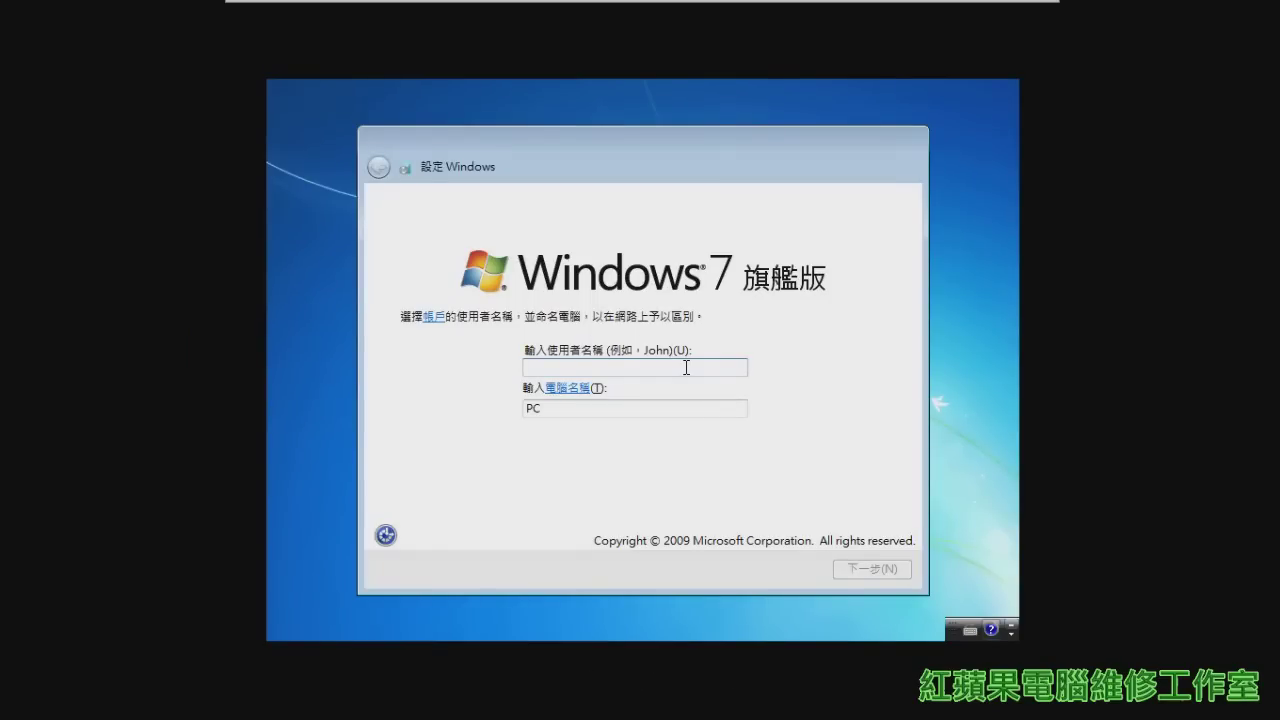
Set the account's user name to apple and continue with the account password left blank
text(apple)
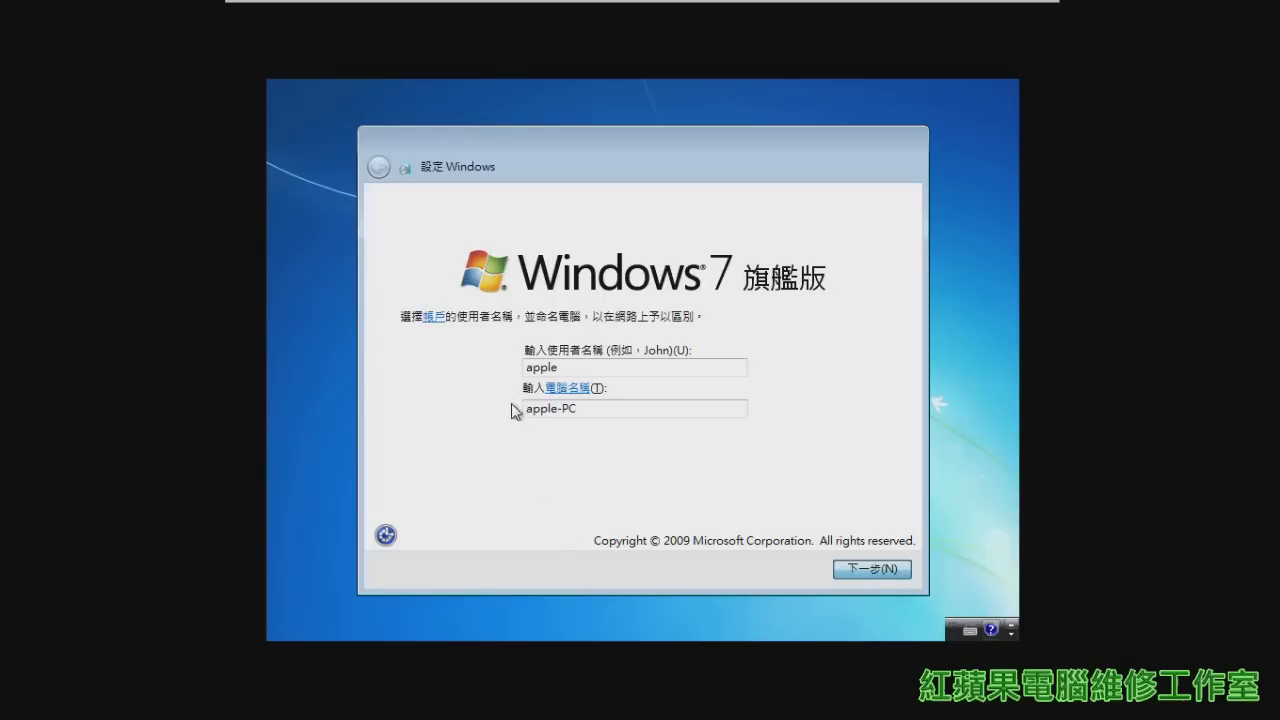
key(Return)
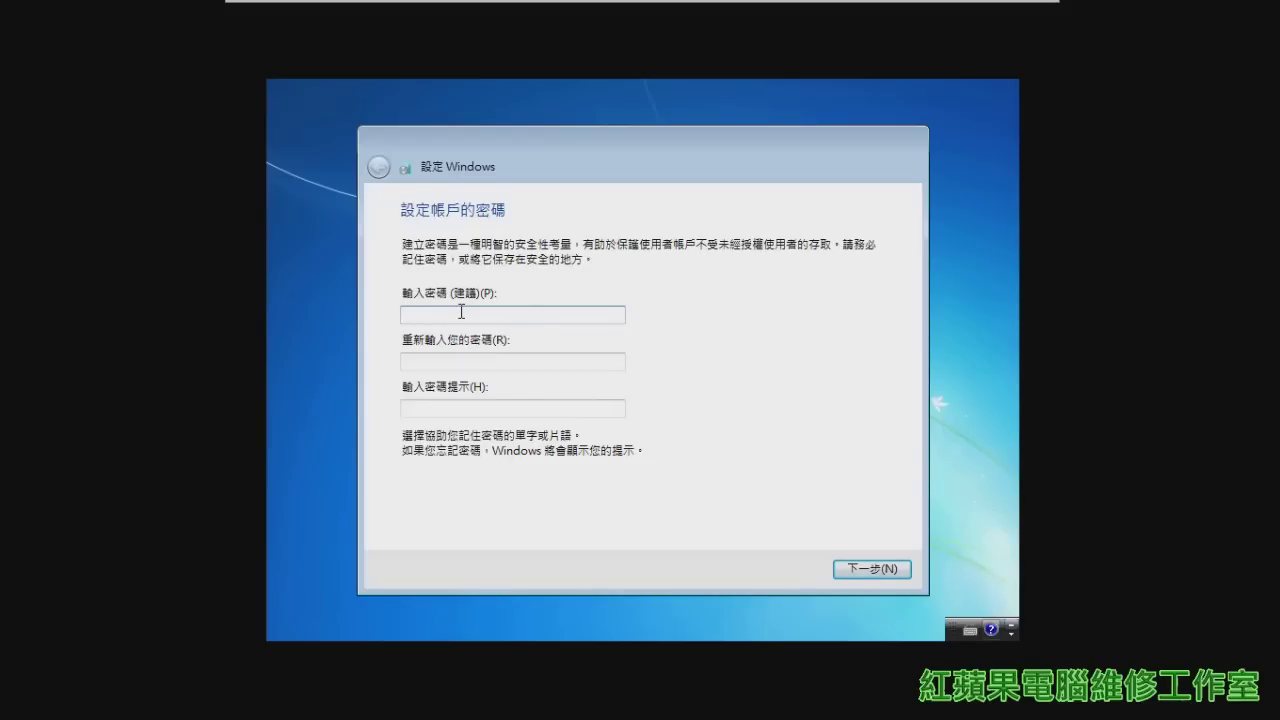
click(907, 578)
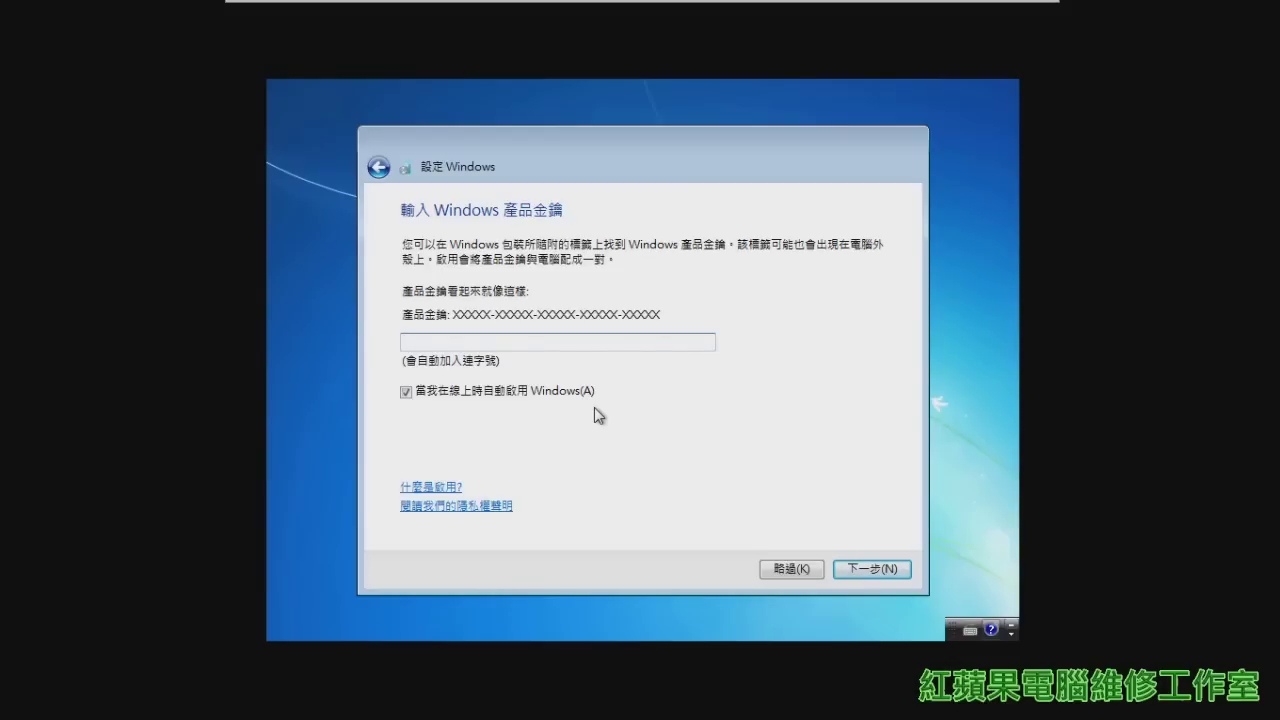
Continue without a product key and choose to be asked later (稍後詢問我) about the protection and update settings
click(902, 573)
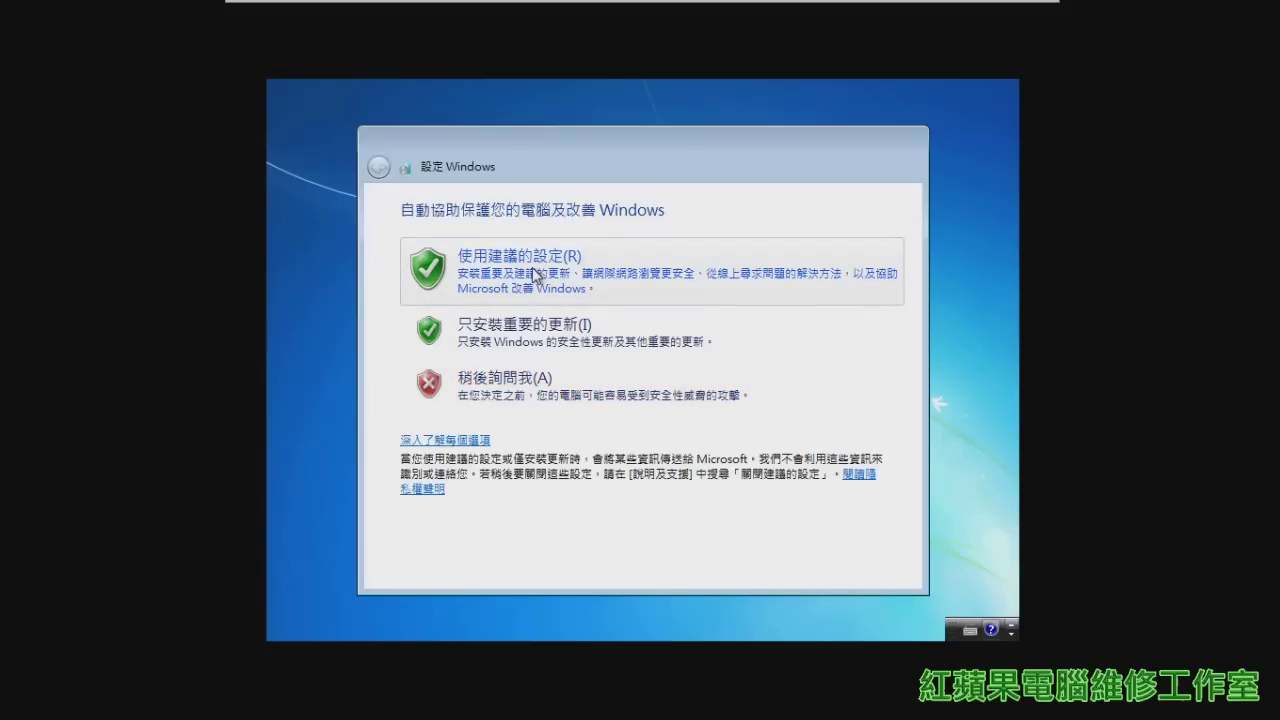
click(543, 403)
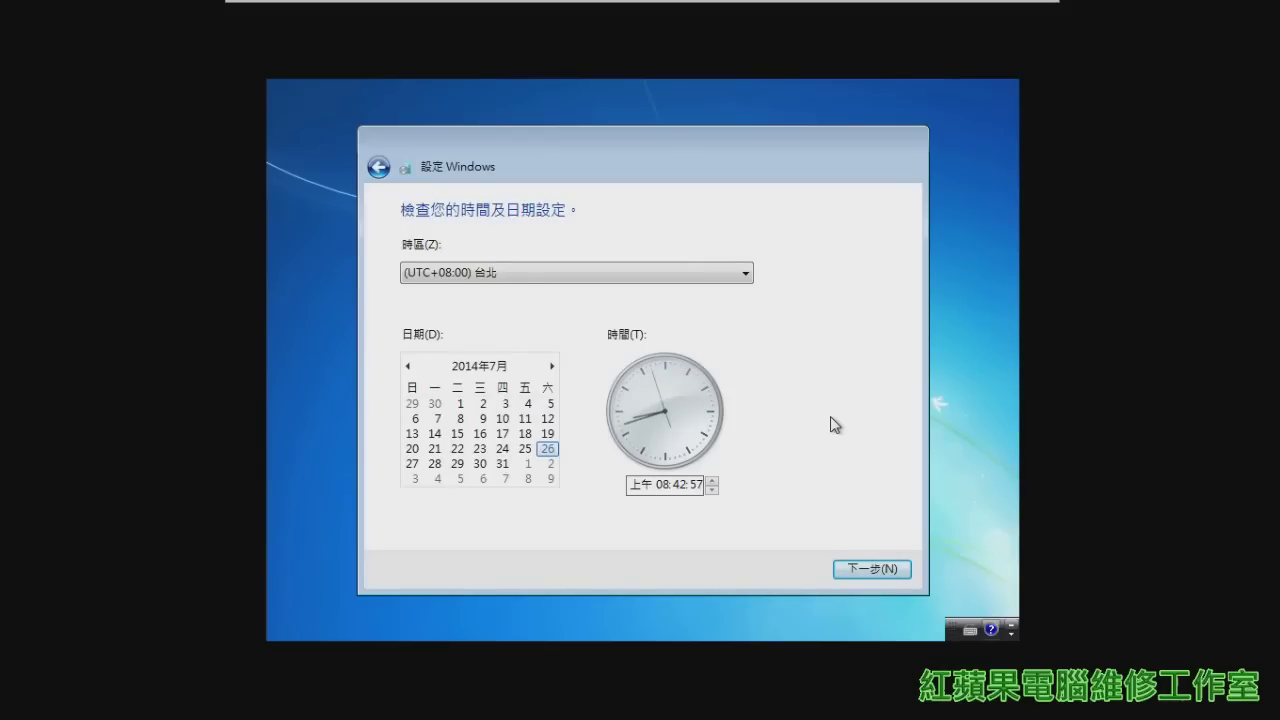
Keep the (UTC+08:00) 台北 time zone with the shown date and time, and choose 公用網路 as the network location
click(745, 274)
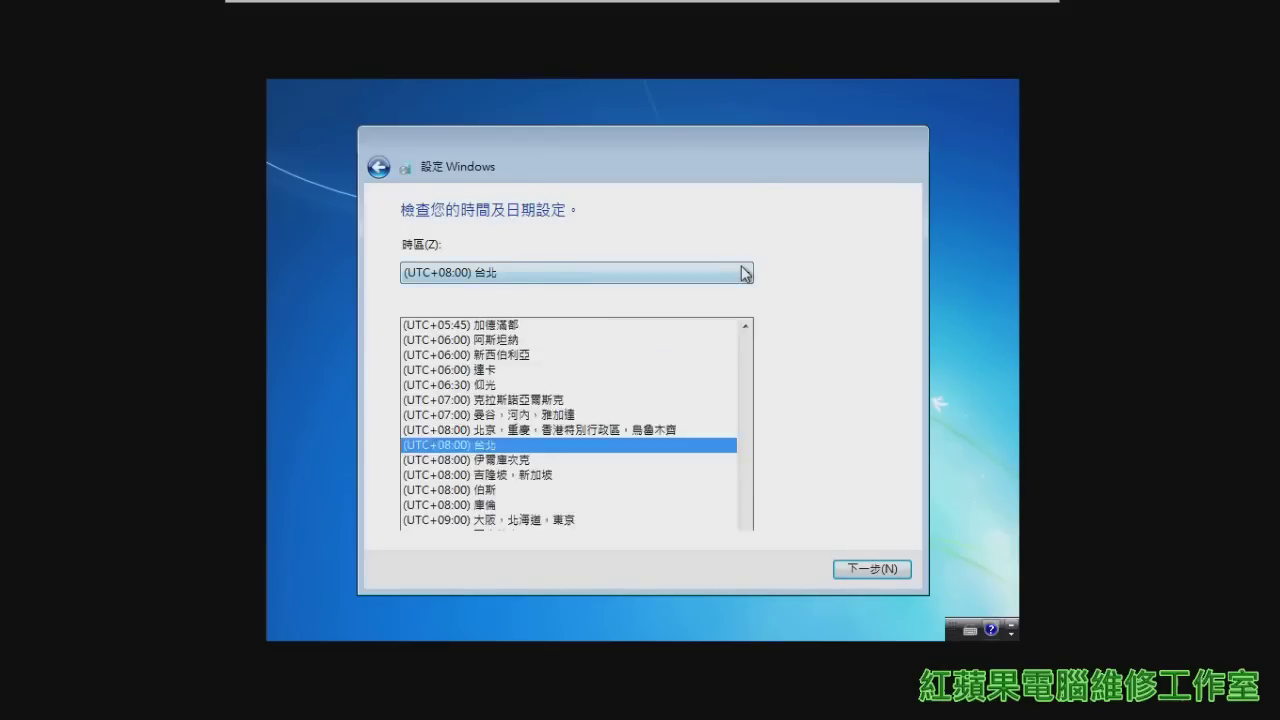
click(819, 214)
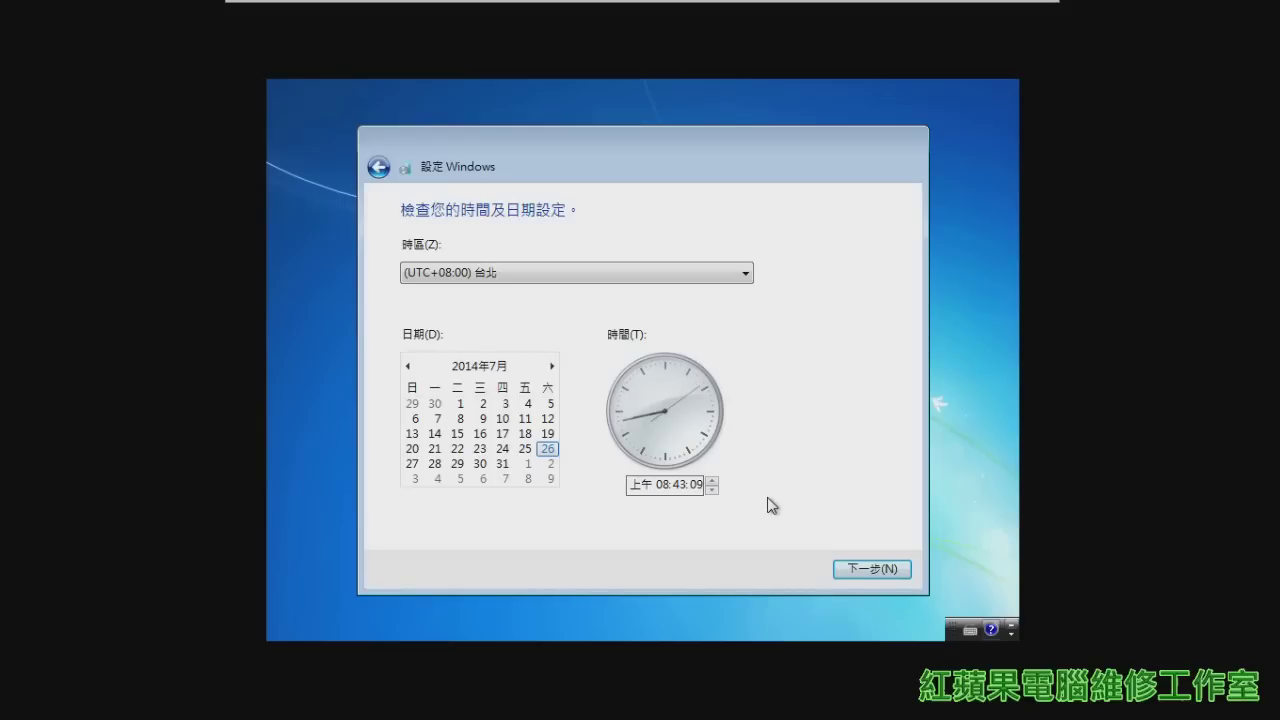
click(898, 571)
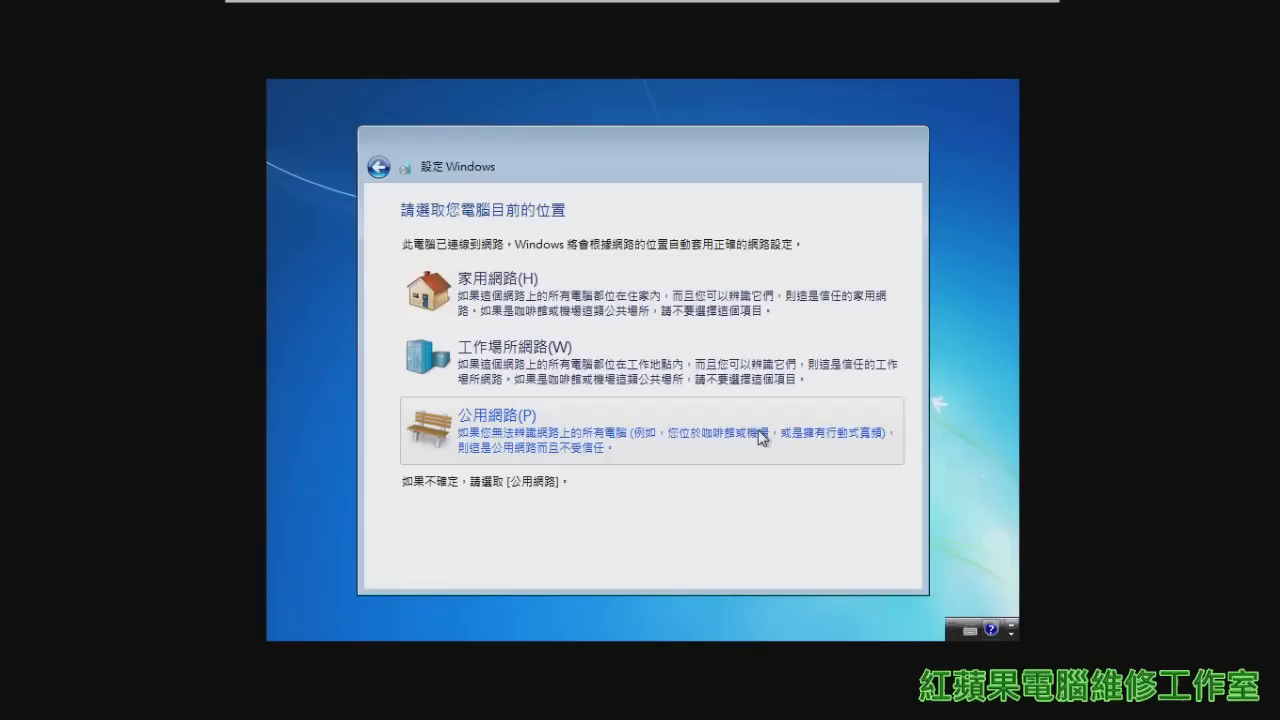
click(548, 445)
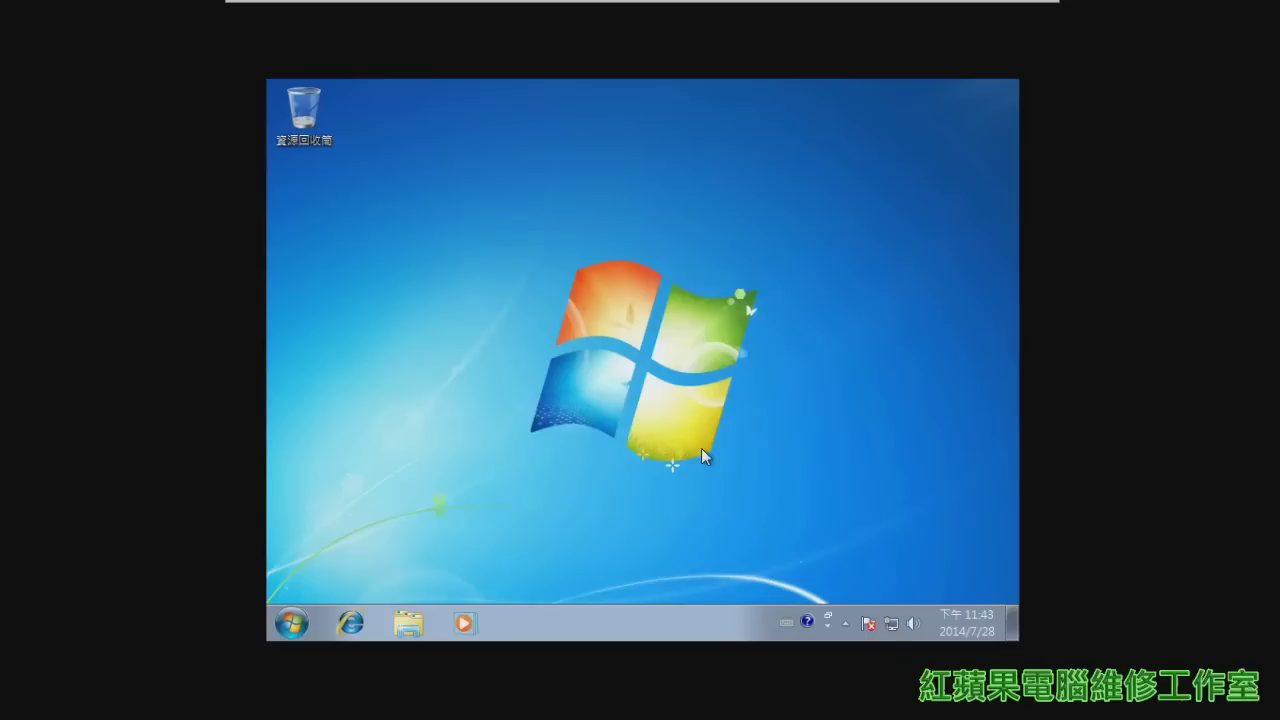
Launch the VMware Tools installer from DVD drive E: and allow it to make changes to the computer
click(292, 623)
click(573, 413)
double_click(770, 295)
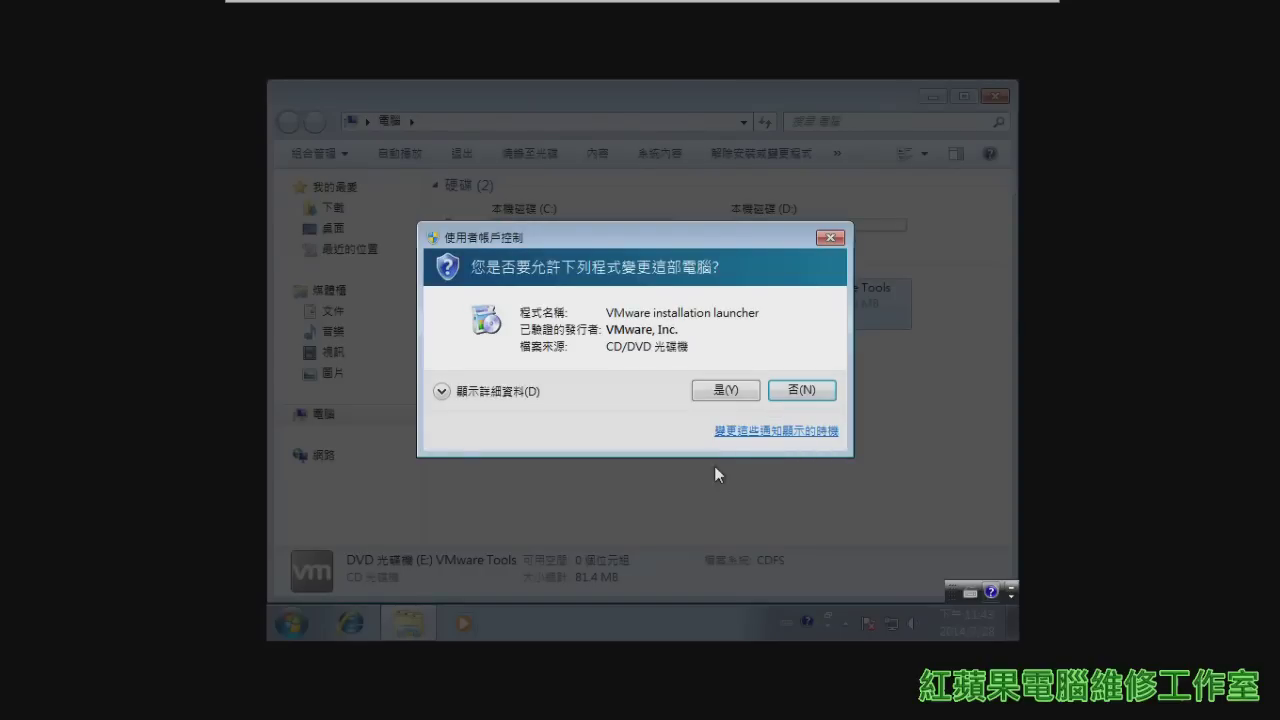
click(726, 390)
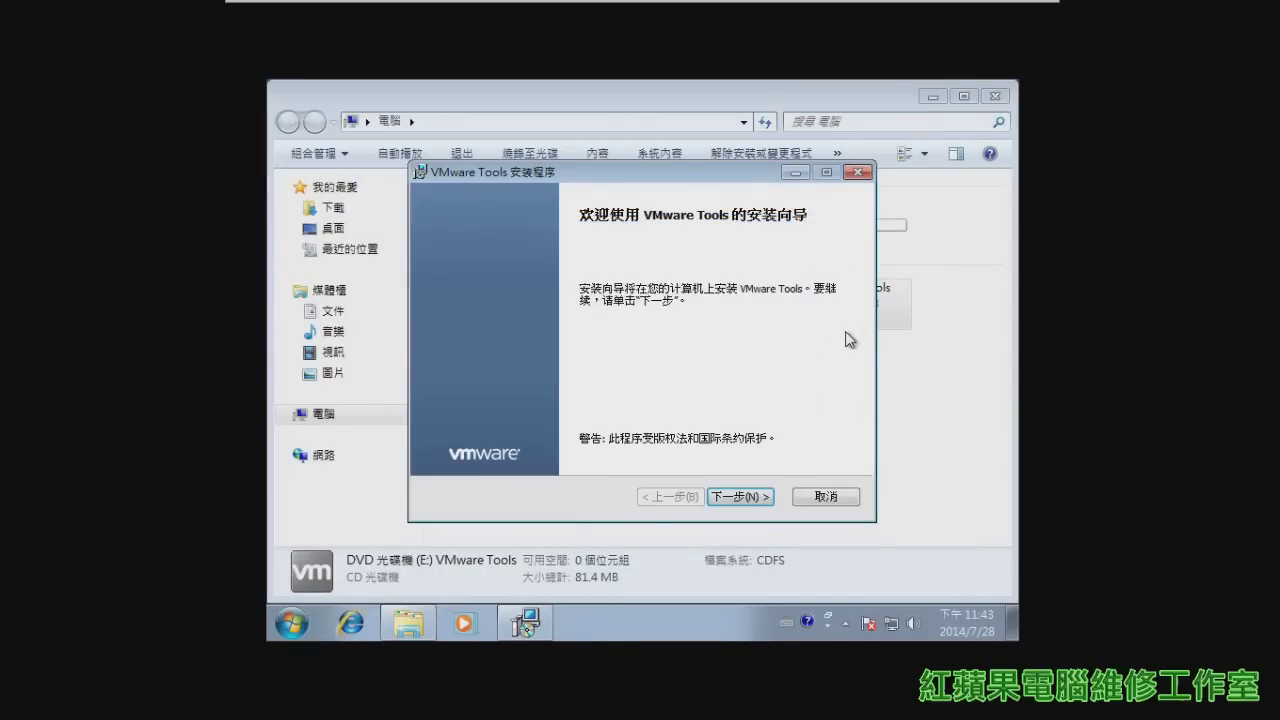
Complete the VMware Tools setup wizard and restart the system to apply its configuration changes
click(760, 499)
click(760, 499)
click(760, 498)
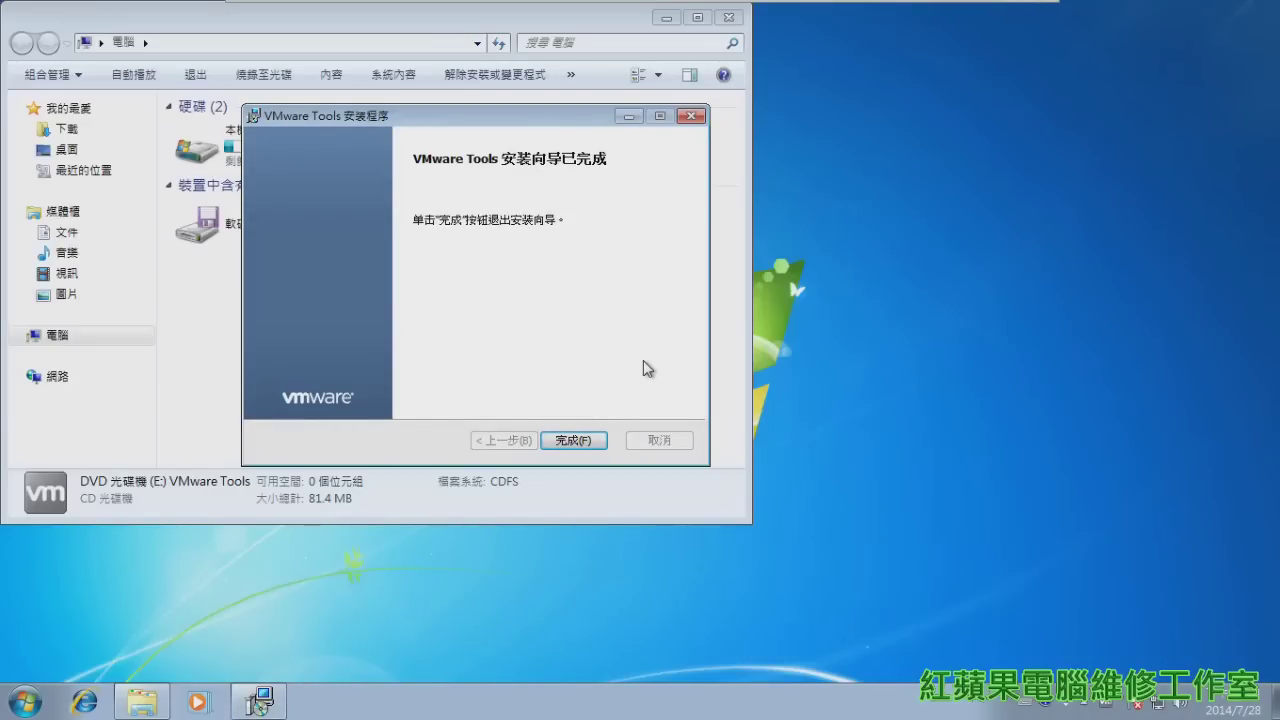
click(576, 446)
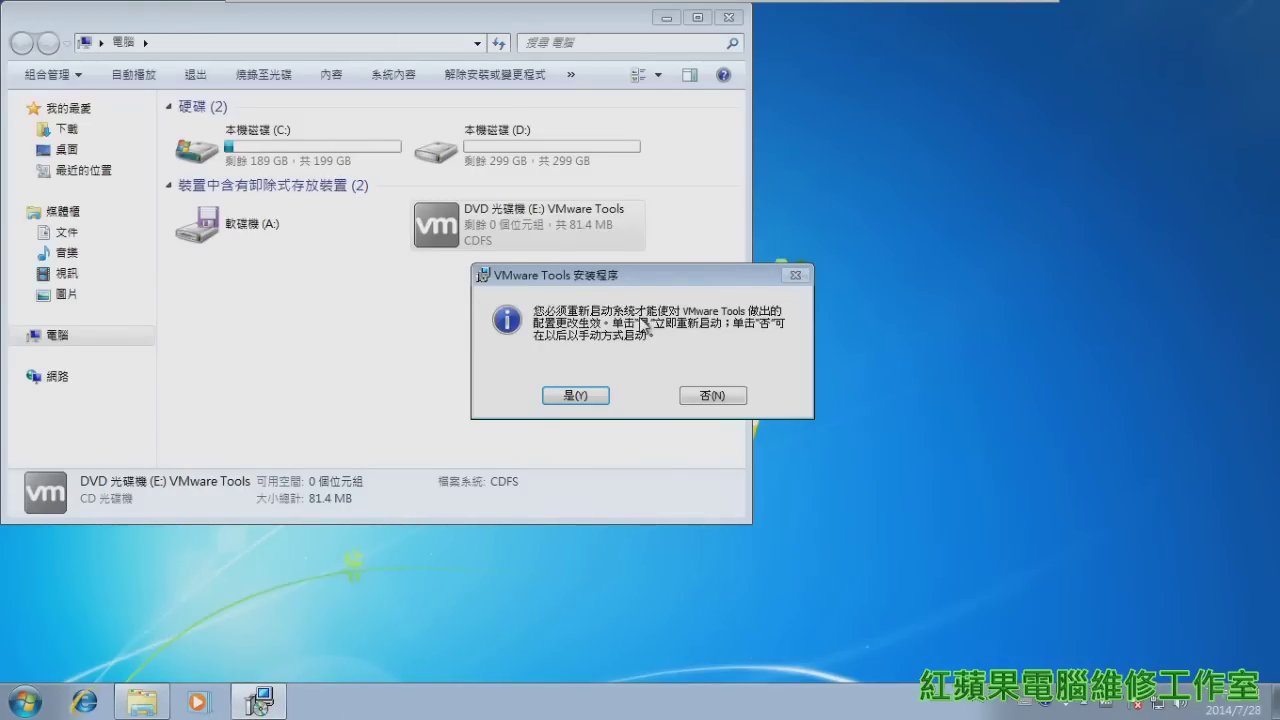
click(578, 396)
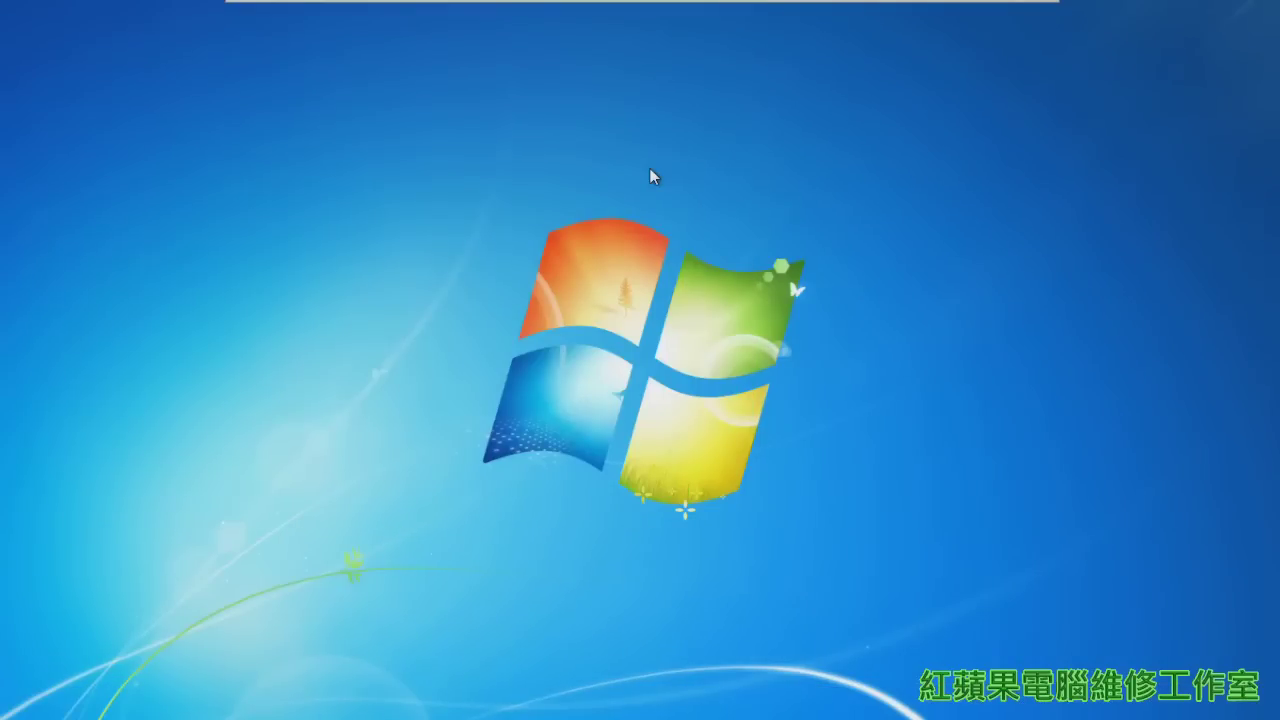